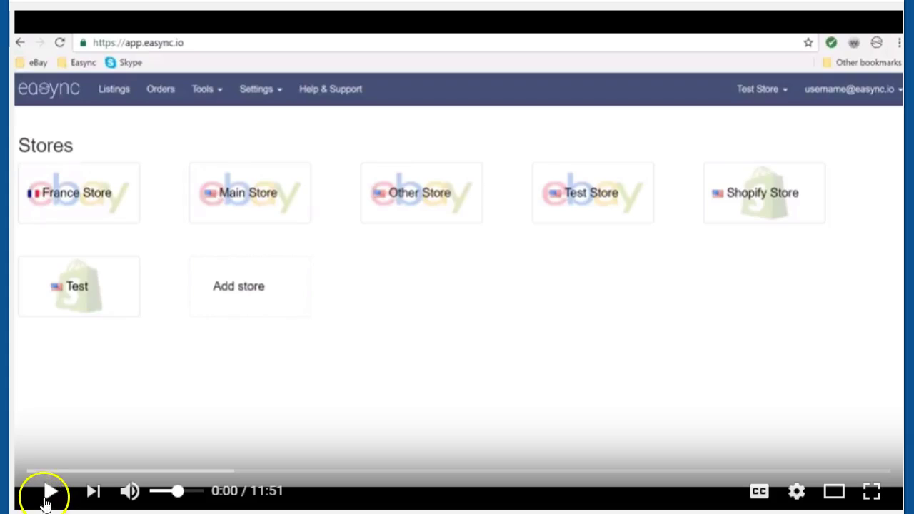
# - Start the tutorial video and lower its volume to about half
pyautogui.click(50, 492)
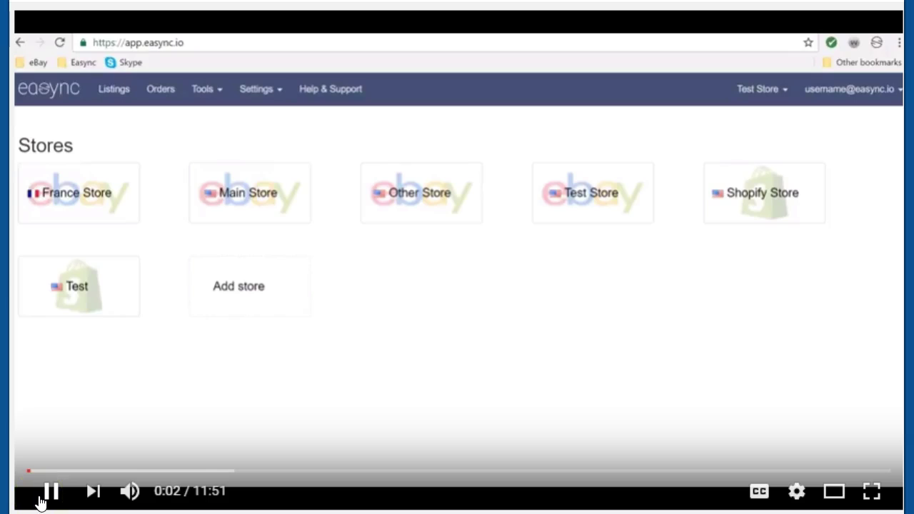
pyautogui.moveTo(204, 490)
pyautogui.mouseDown()
pyautogui.moveTo(178, 493)
pyautogui.moveTo(198, 493)
pyautogui.mouseUp()
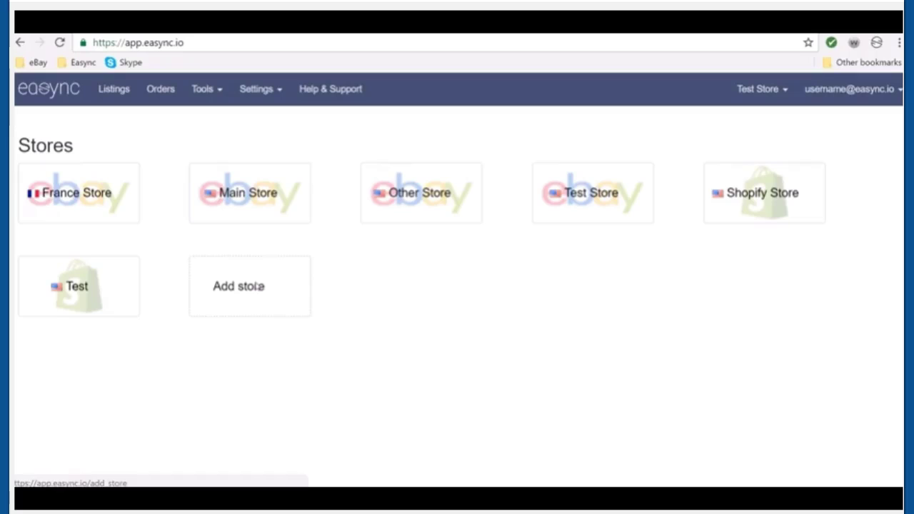
# - Open Add store, try Shopify as destination market, then set it back to Ebay US
pyautogui.click(261, 285)
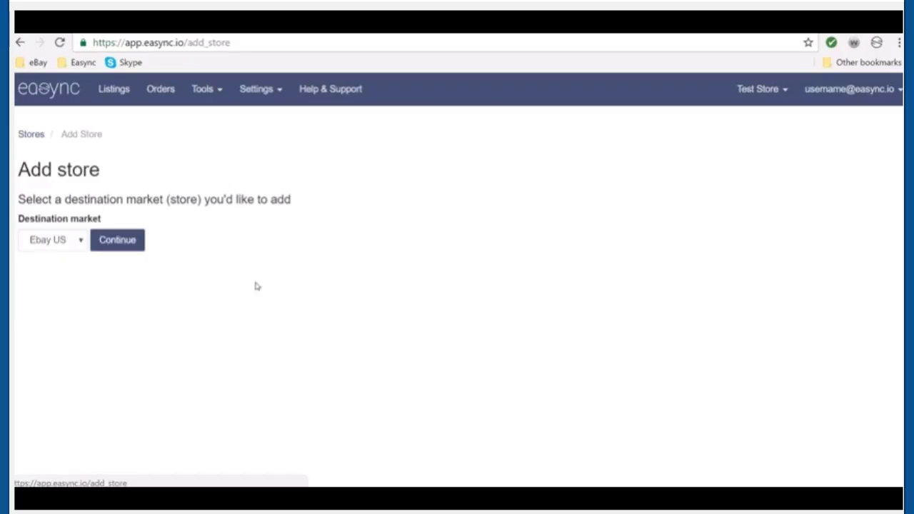
pyautogui.click(70, 243)
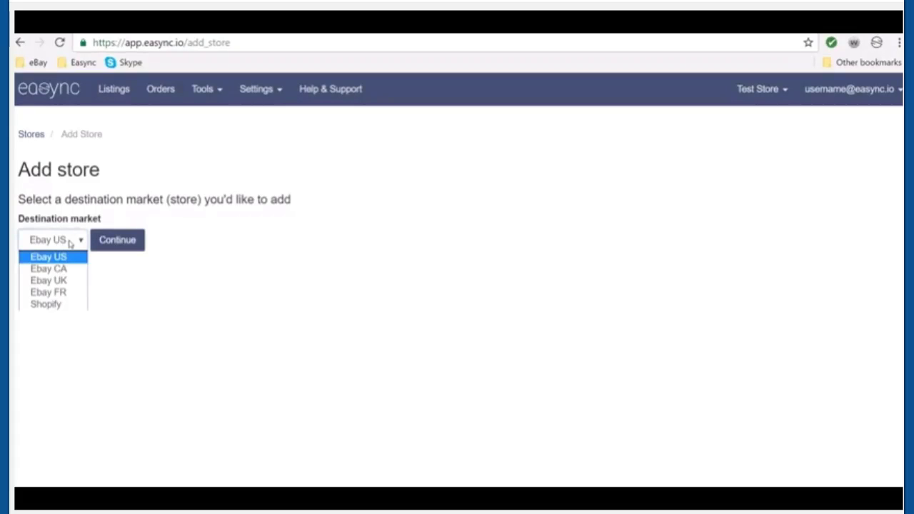
pyautogui.click(70, 306)
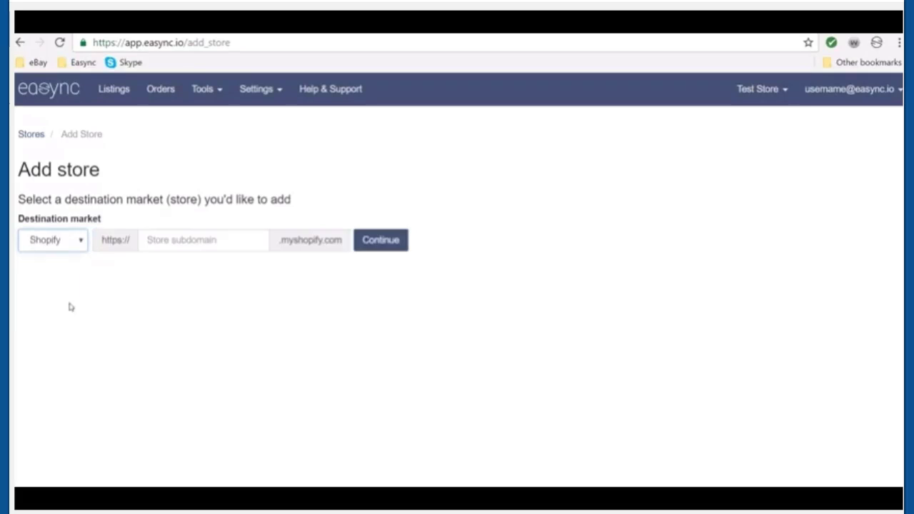
pyautogui.click(79, 246)
pyautogui.click(63, 258)
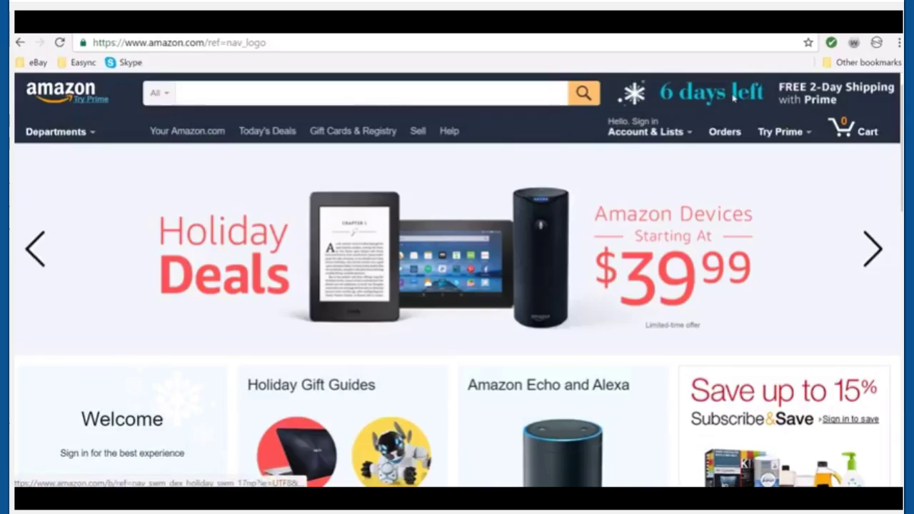
# - Search Amazon for 'automotive tools'
pyautogui.click(367, 96)
pyautogui.write('au')
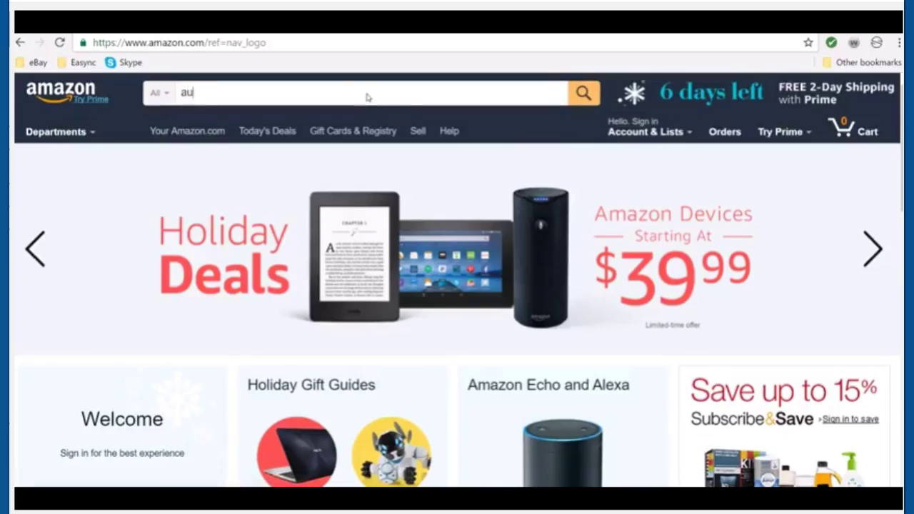
pyautogui.write('tomotive to')
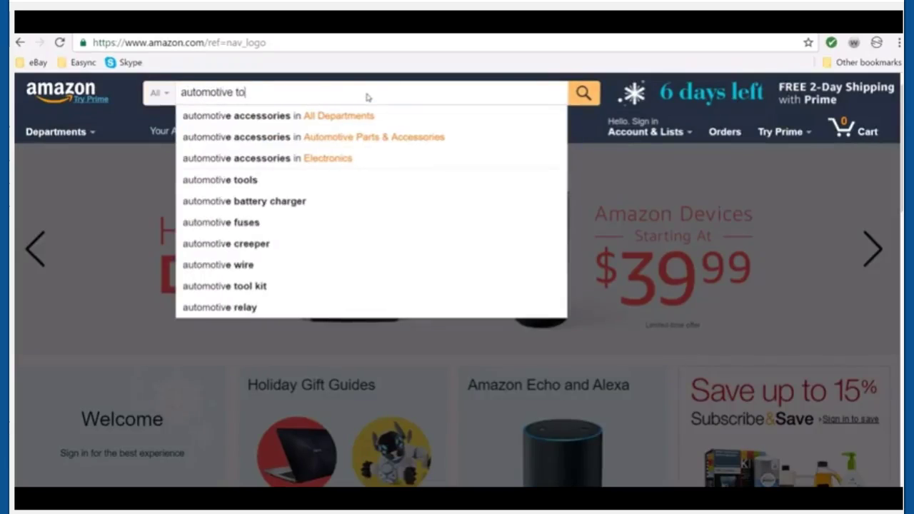
pyautogui.write('ols')
pyautogui.press('Return')
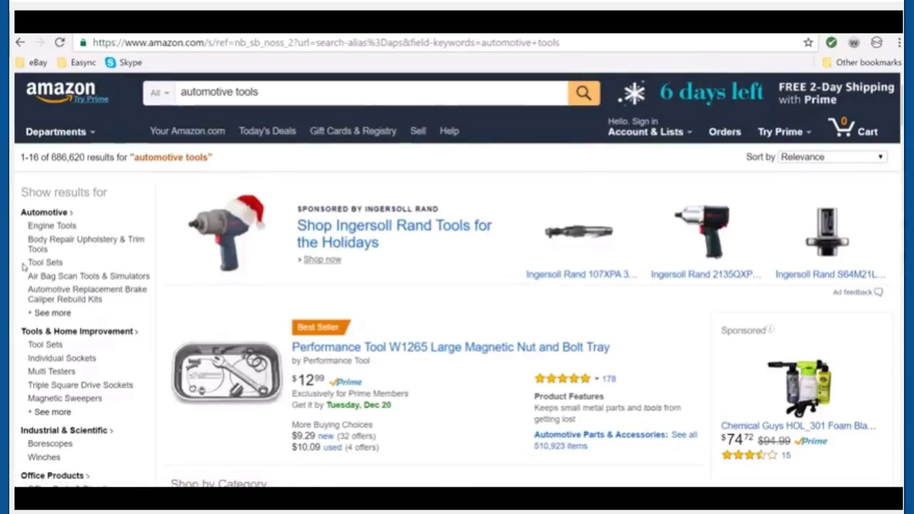
# - Filter the results to Free Shipping by Amazon items, 175,253 listed
pyautogui.scroll(-4, 23, 267)
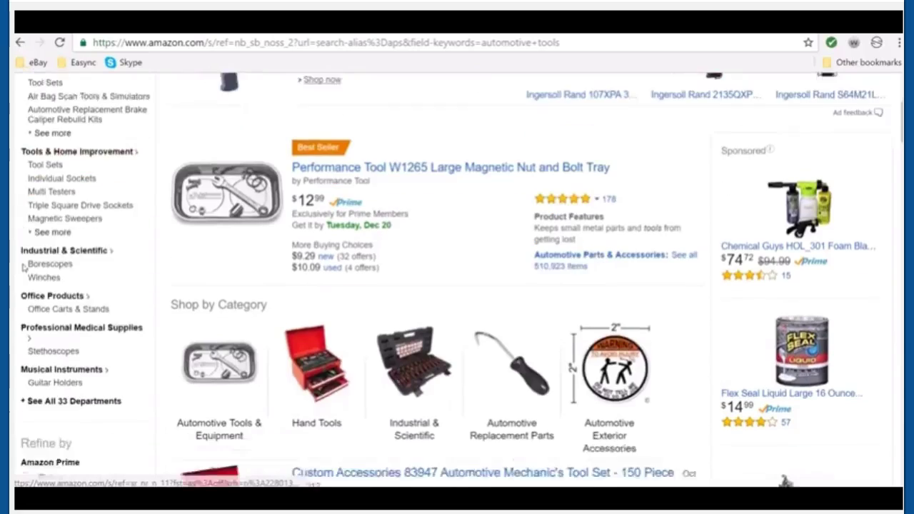
pyautogui.scroll(1, 23, 293)
pyautogui.scroll(-2, 43, 293)
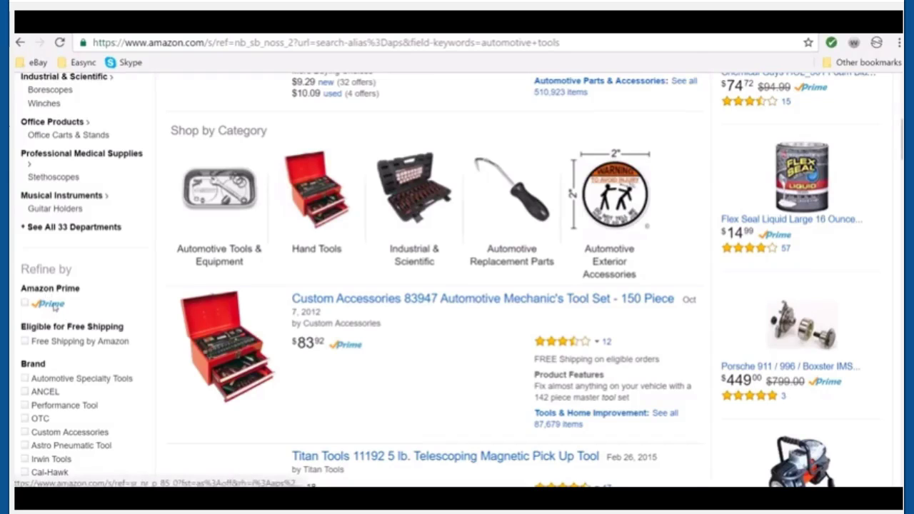
pyautogui.scroll(-1, 55, 309)
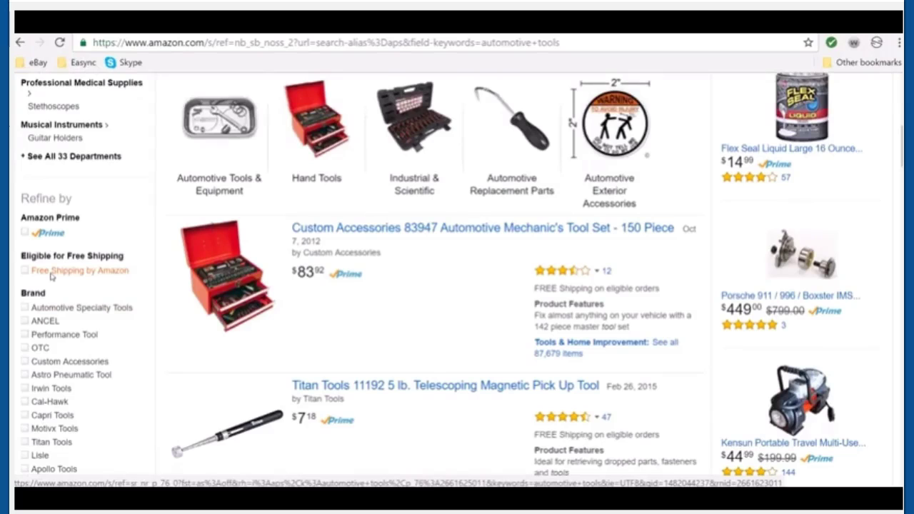
pyautogui.click(51, 274)
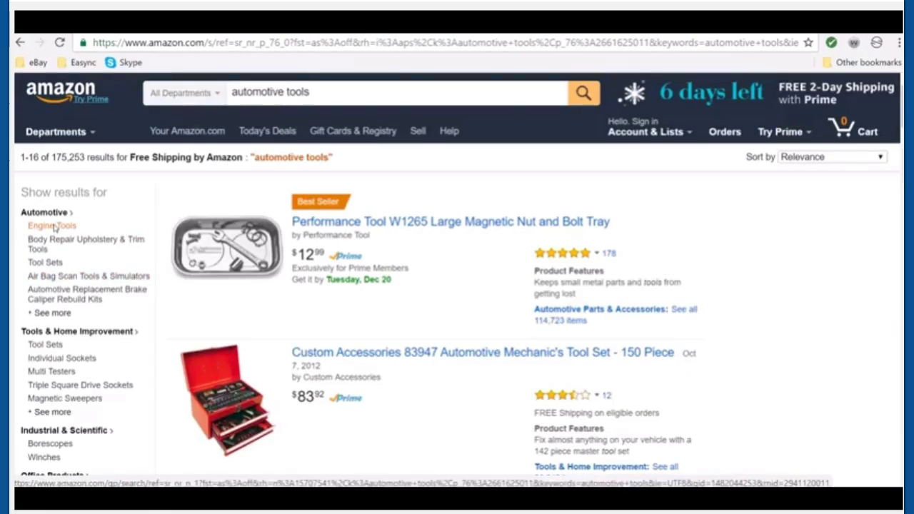
# - Narrow results to the Engine Tools category (828 items) and open the empty Easync grabber
pyautogui.click(52, 226)
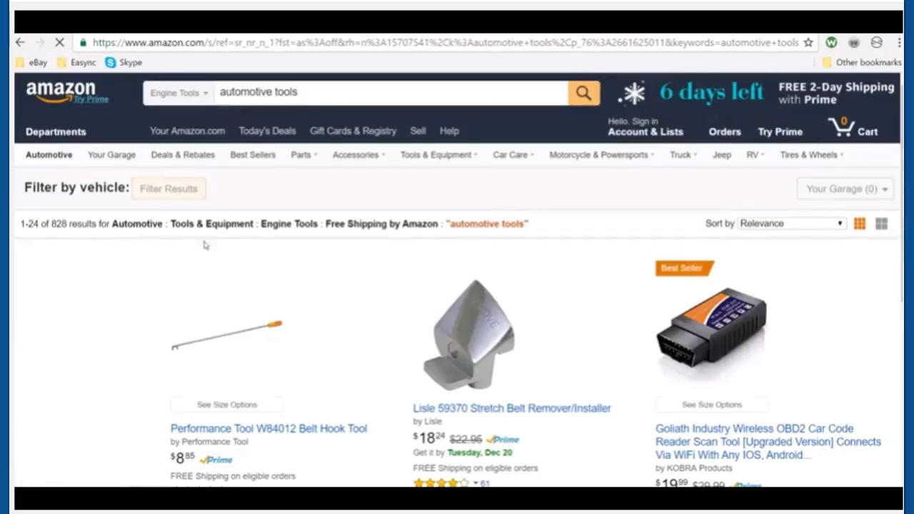
pyautogui.scroll(-1, 462, 247)
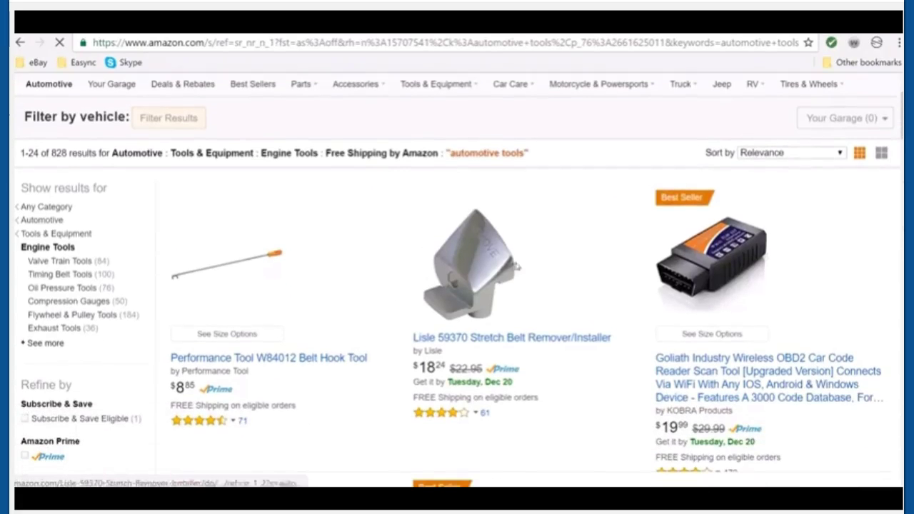
pyautogui.scroll(1, 532, 304)
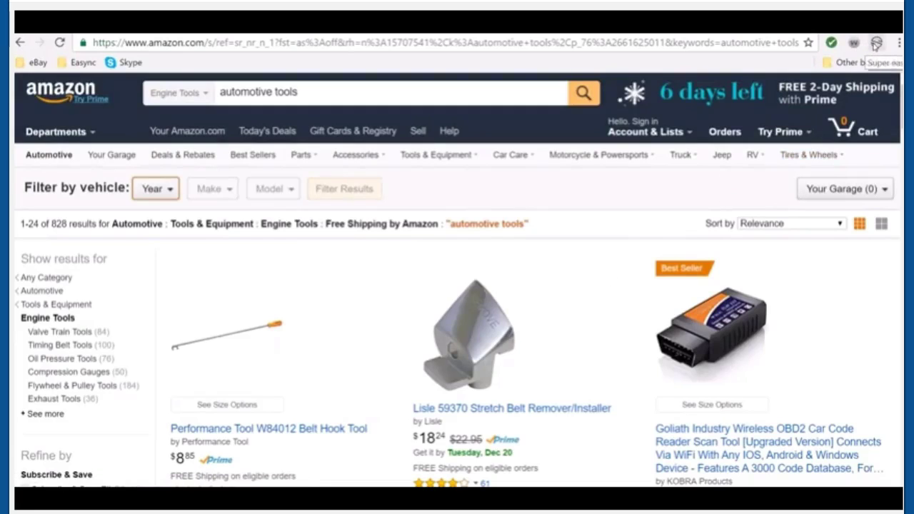
pyautogui.click(877, 43)
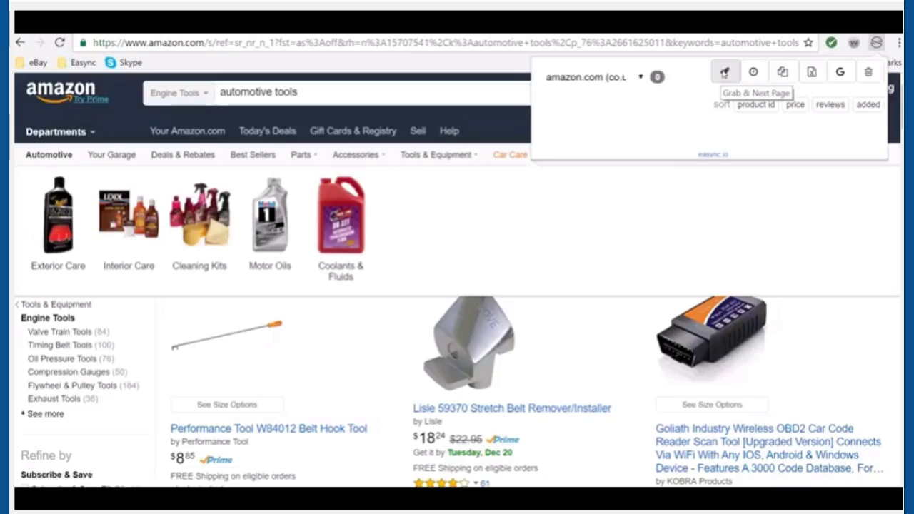
# - Grab the current results page's product IDs and advance to the next page
pyautogui.click(724, 73)
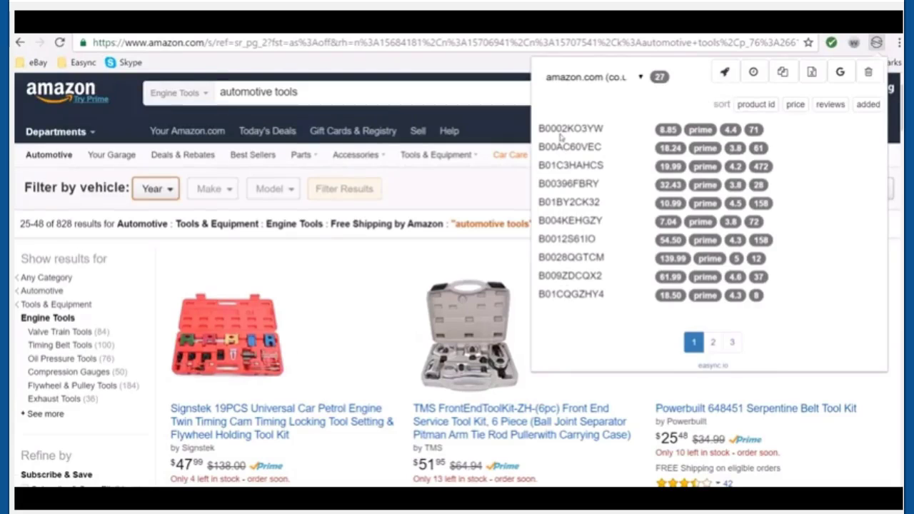
pyautogui.scroll(-10, 321, 293)
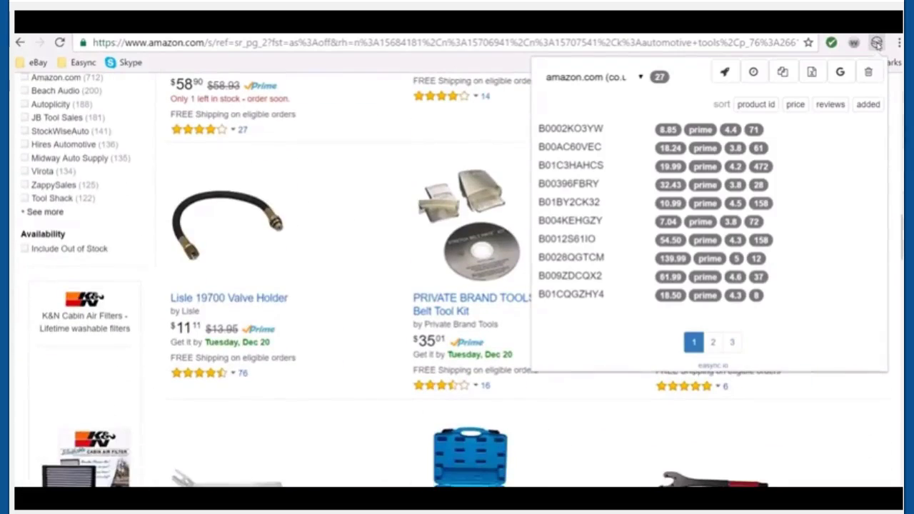
pyautogui.click(357, 246)
pyautogui.scroll(-10, 361, 264)
pyautogui.scroll(-5, 368, 292)
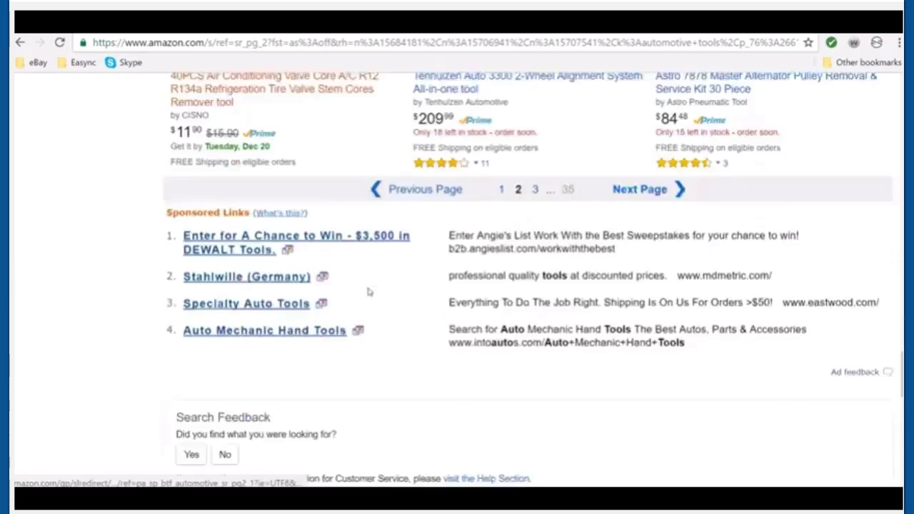
pyautogui.scroll(3, 367, 292)
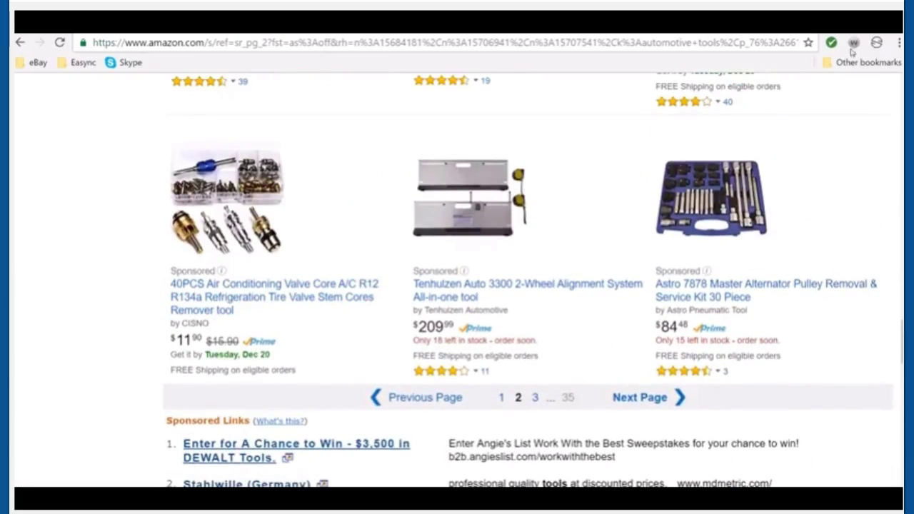
# - Grab results page 3's products, bringing the list to 53 IDs
pyautogui.click(877, 42)
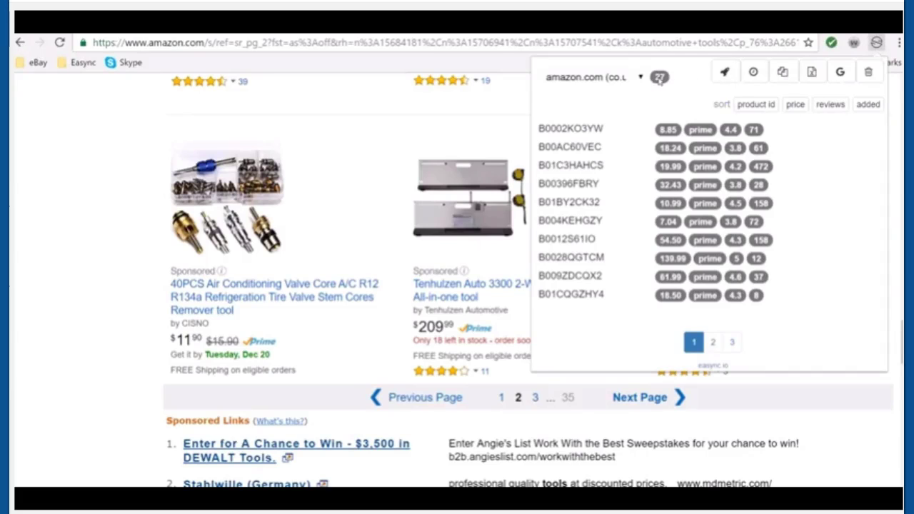
pyautogui.click(725, 72)
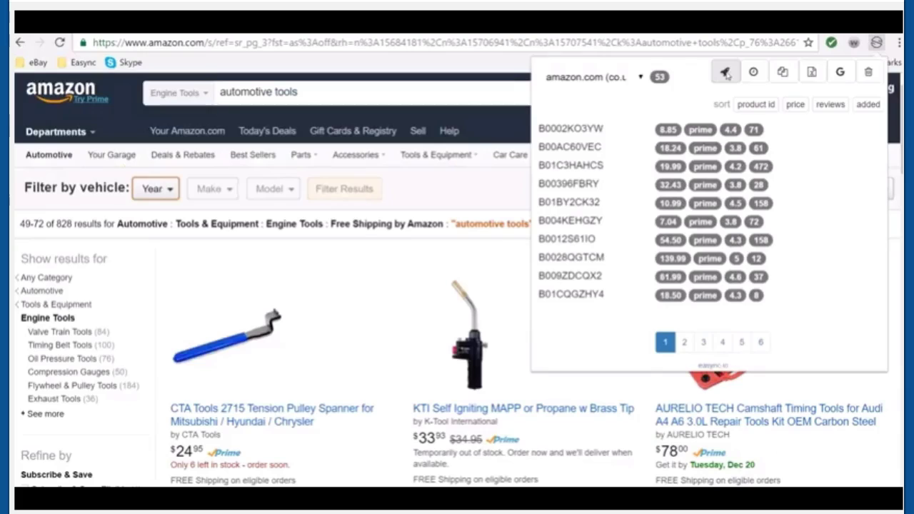
pyautogui.scroll(-4, 387, 238)
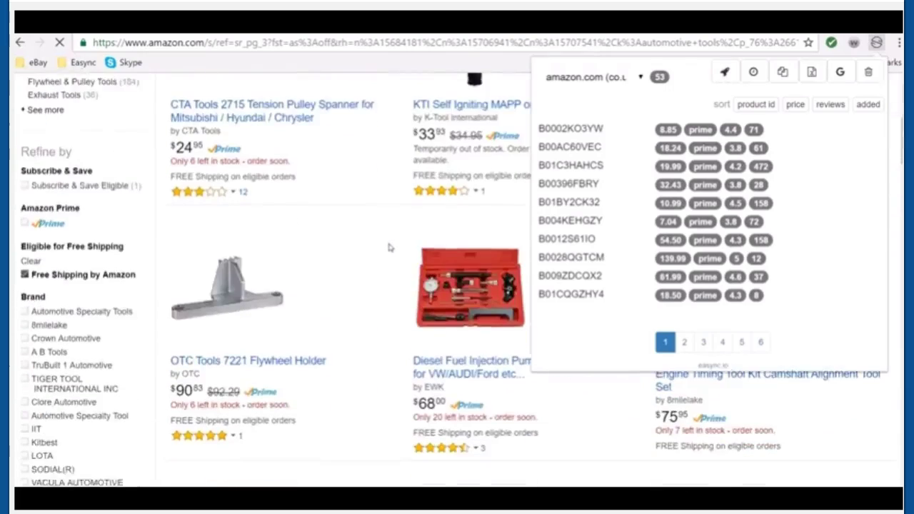
pyautogui.scroll(-8, 388, 247)
pyautogui.click(876, 42)
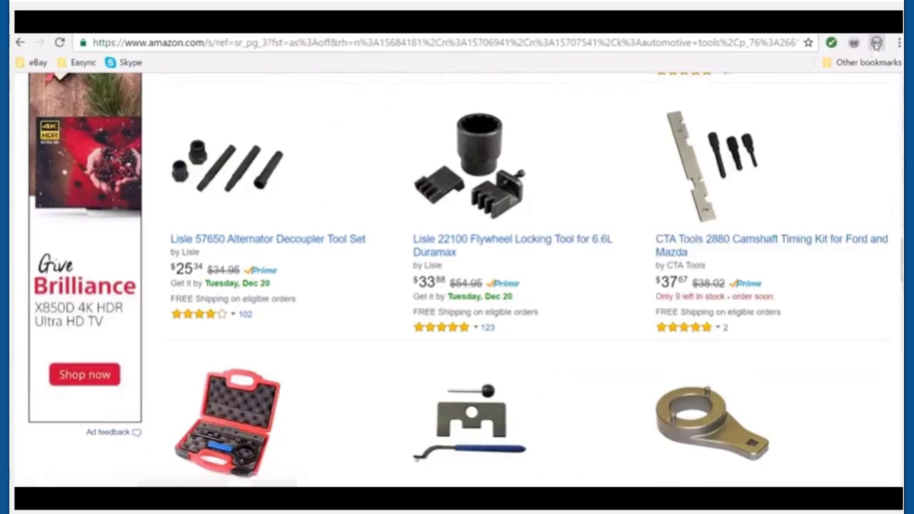
pyautogui.scroll(-14, 349, 258)
pyautogui.scroll(2, 422, 260)
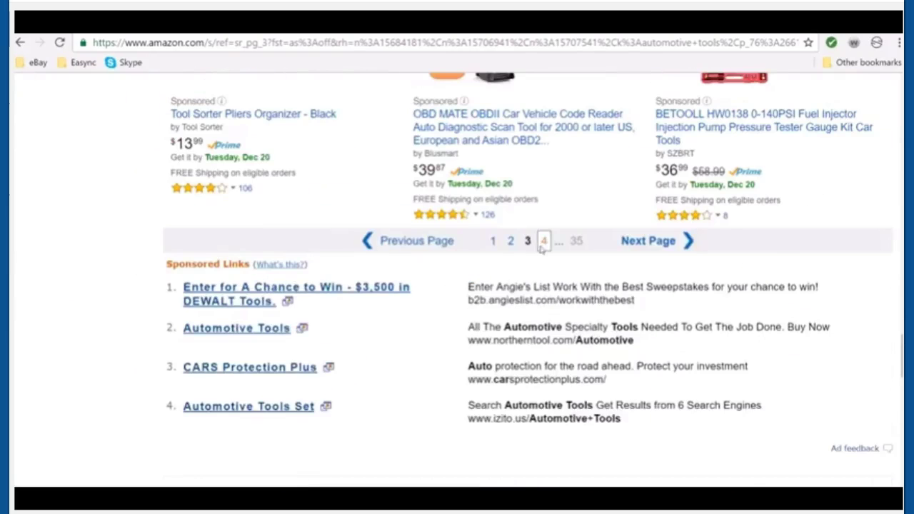
pyautogui.scroll(3, 543, 246)
pyautogui.click(877, 43)
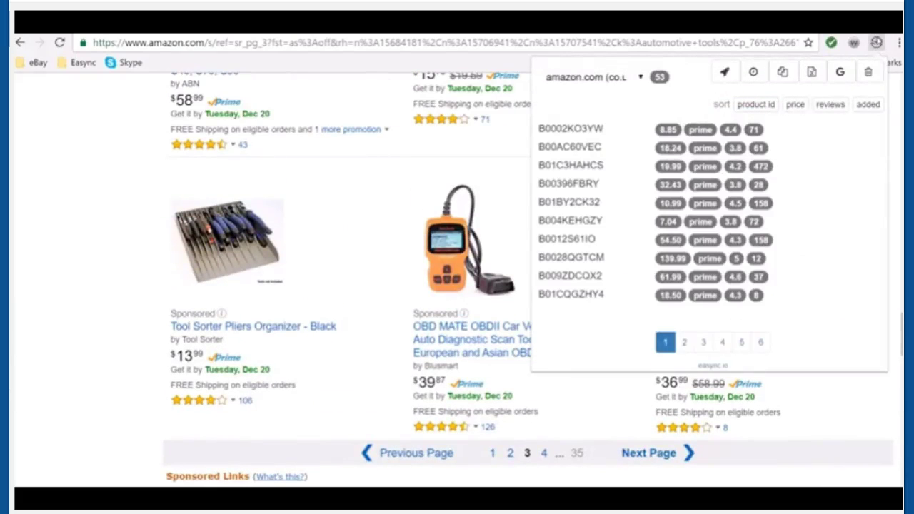
pyautogui.click(877, 43)
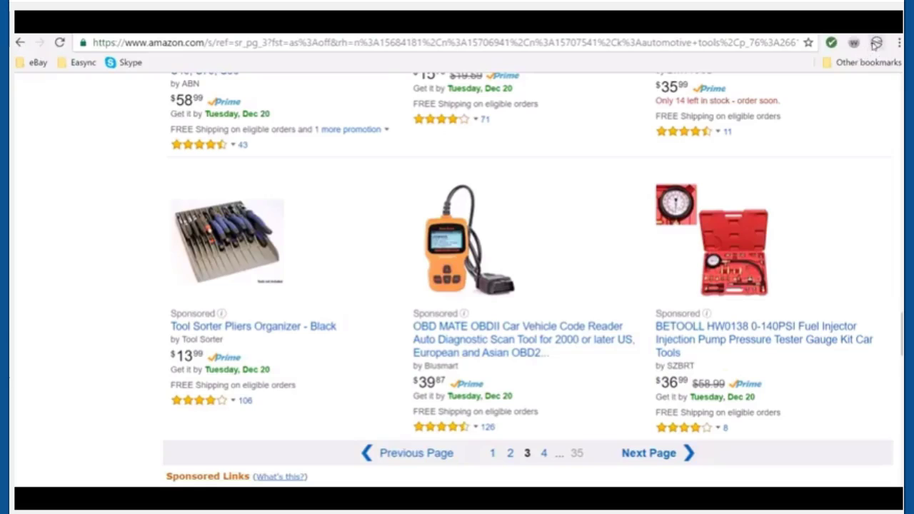
pyautogui.click(876, 42)
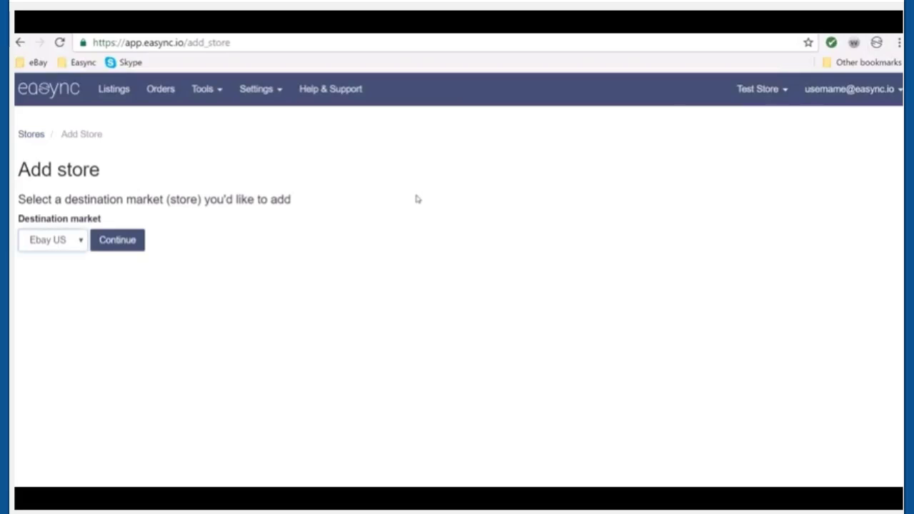
# - Confirm the grabber is empty on the Easync site, then reopen it on Amazon listing 53 products
pyautogui.click(877, 43)
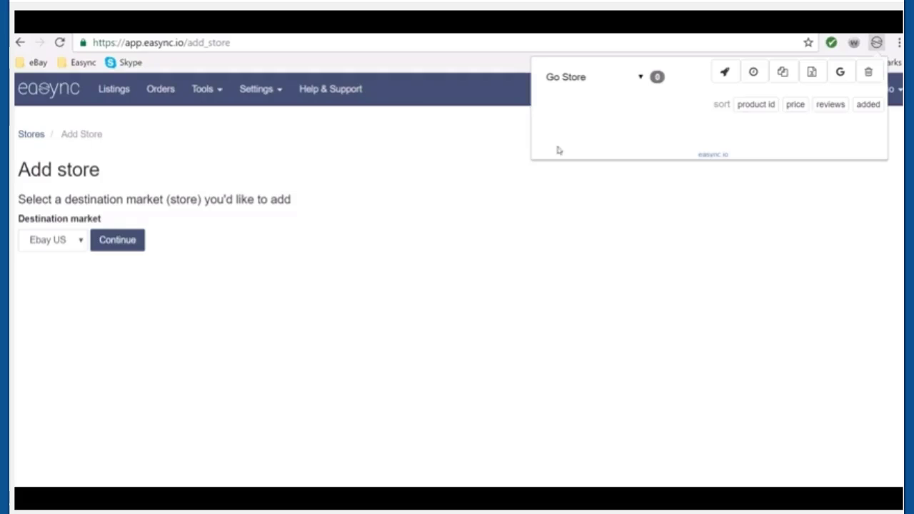
pyautogui.click(877, 43)
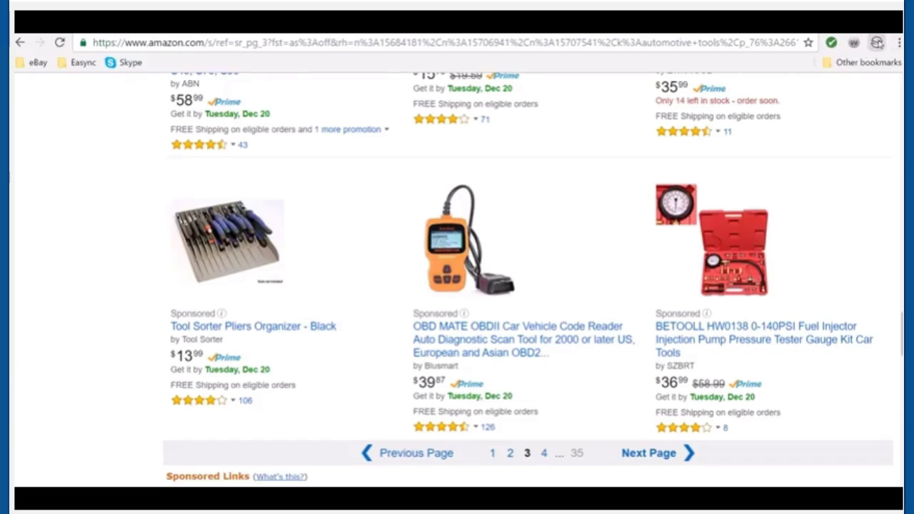
pyautogui.click(877, 43)
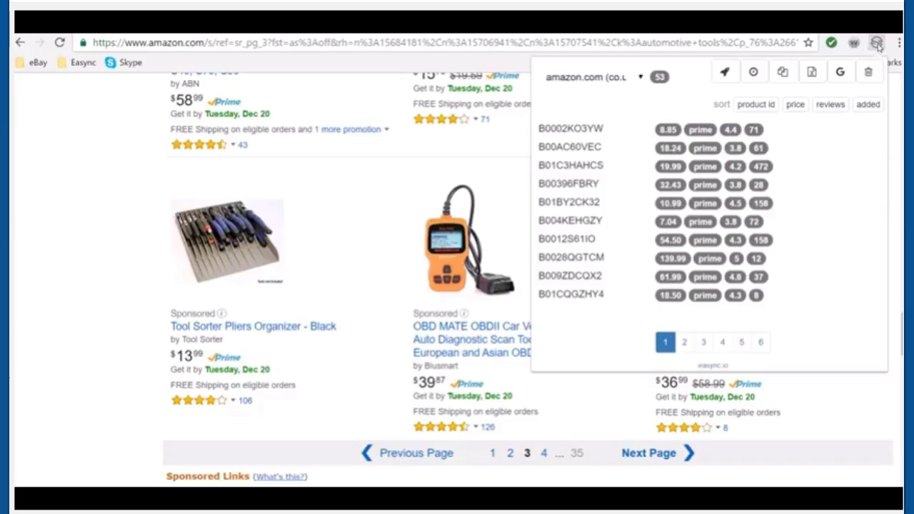
pyautogui.click(878, 44)
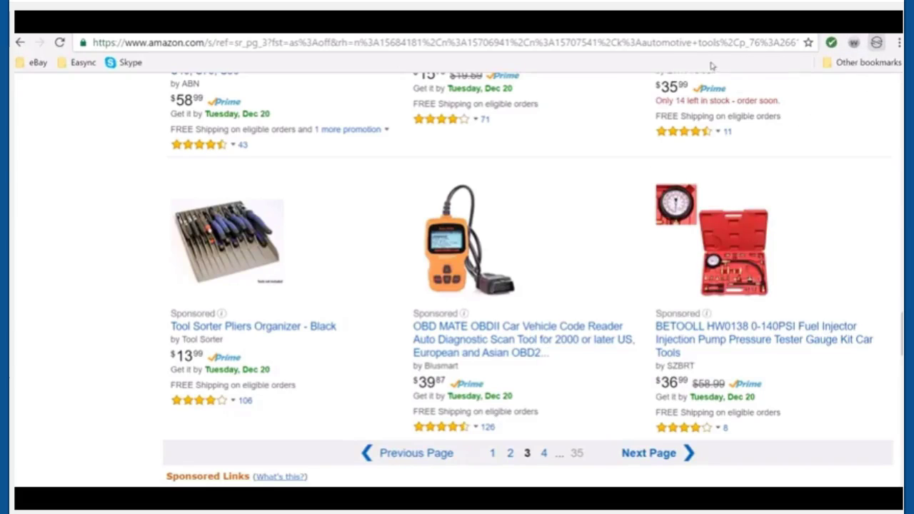
pyautogui.click(877, 43)
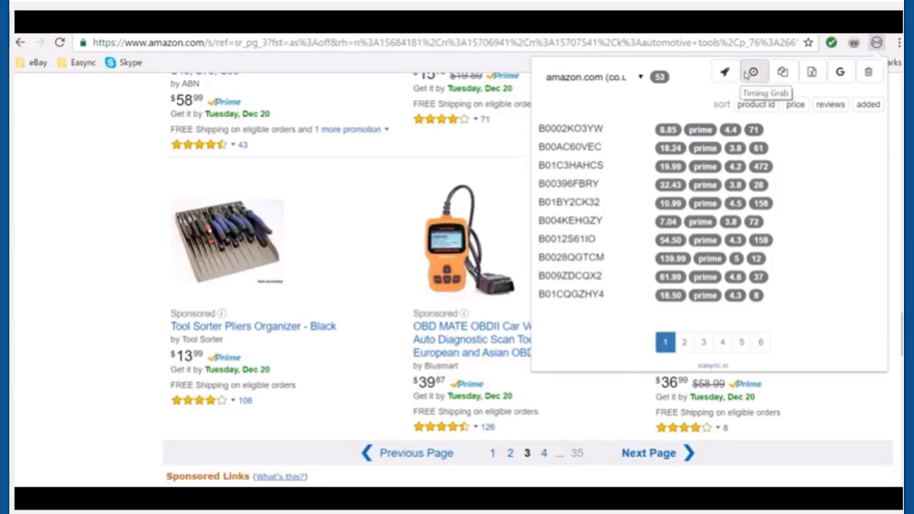
# - Start Timing Grab so Easync pages through the results automatically, reaching 80 product IDs
pyautogui.click(750, 72)
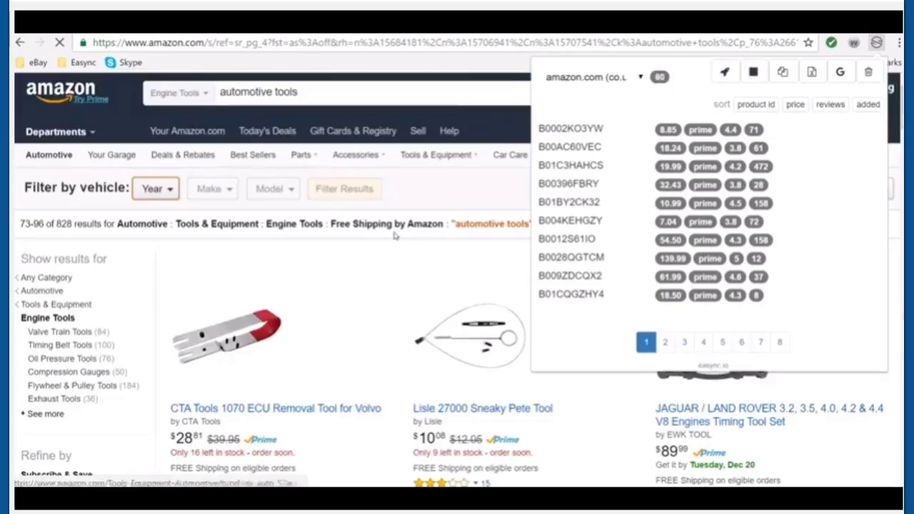
pyautogui.scroll(-7, 392, 235)
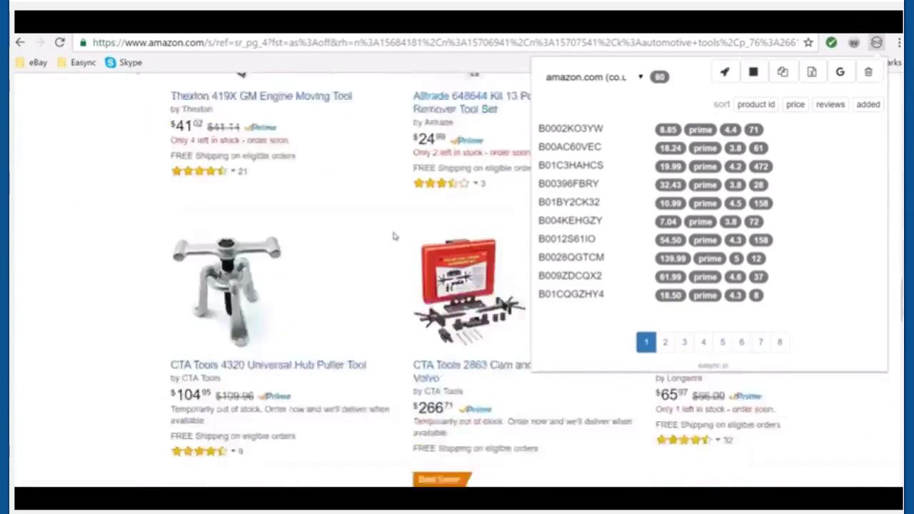